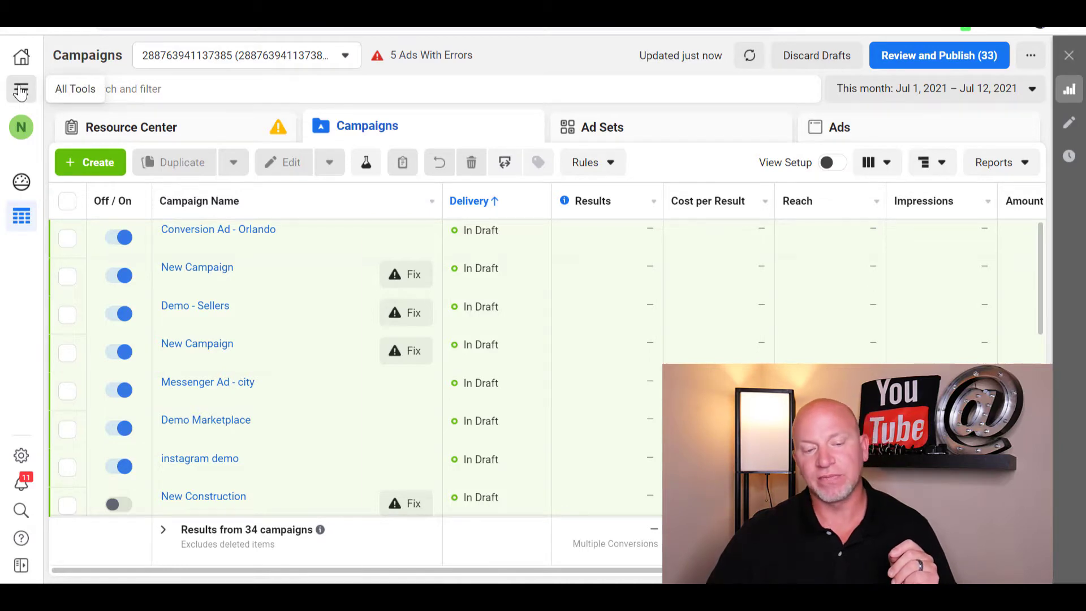
- Open Ads Manager's All Tools menu and browse its sections, ending back at the top
click(21, 90)
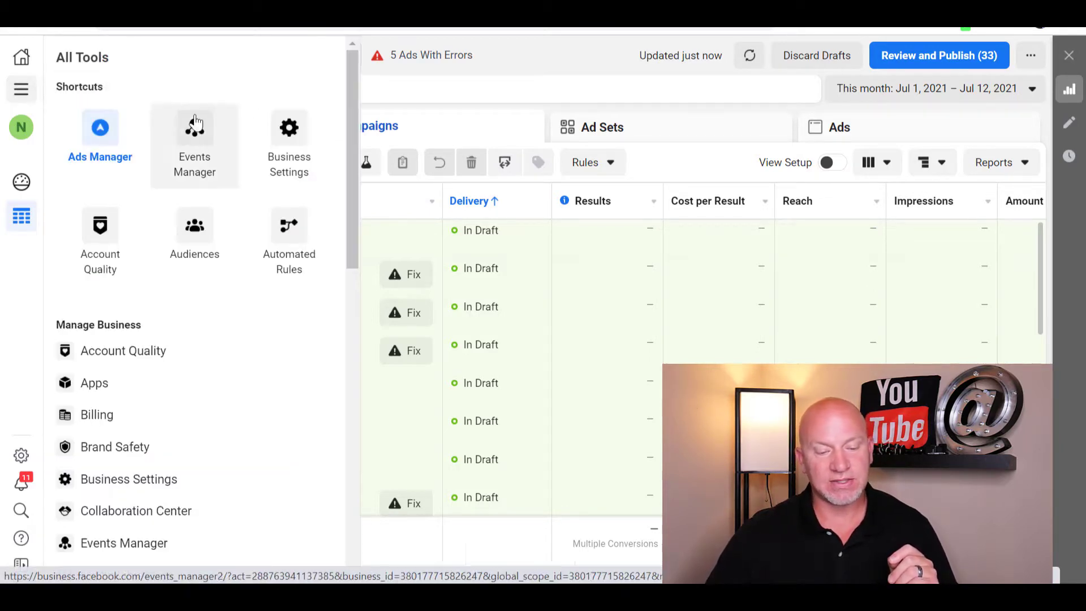
scroll(157, 386, down, 2)
scroll(159, 390, down, 9)
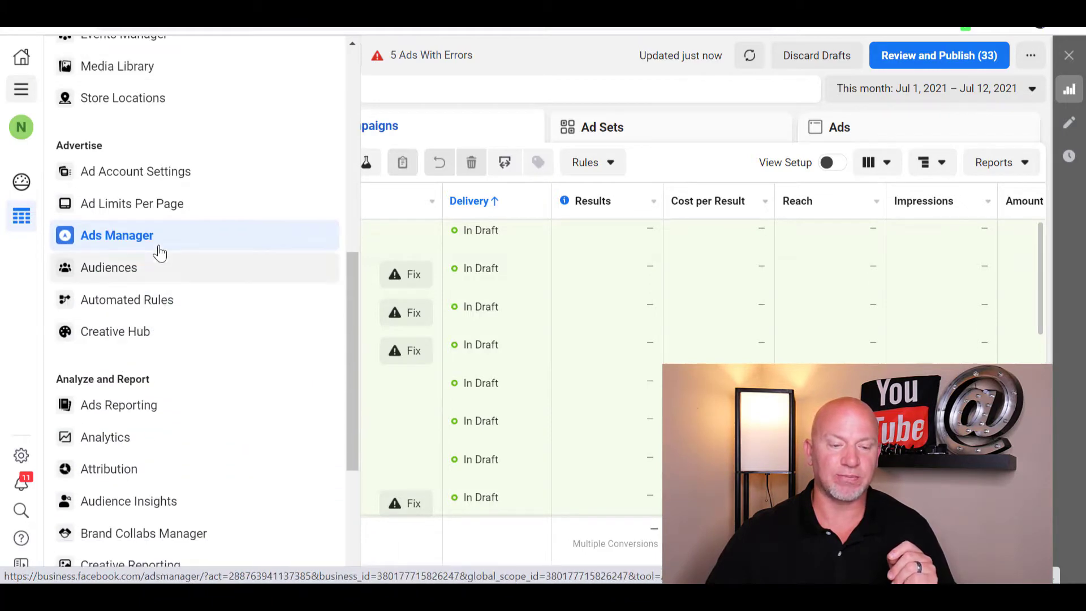
scroll(155, 288, down, 5)
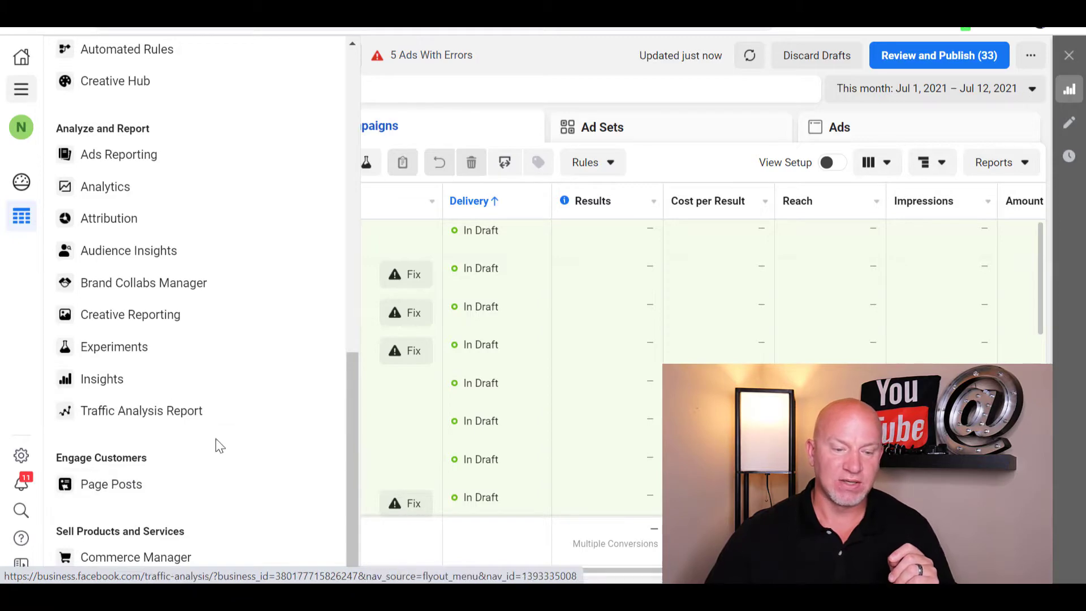
scroll(226, 453, up, 9)
scroll(191, 409, up, 5)
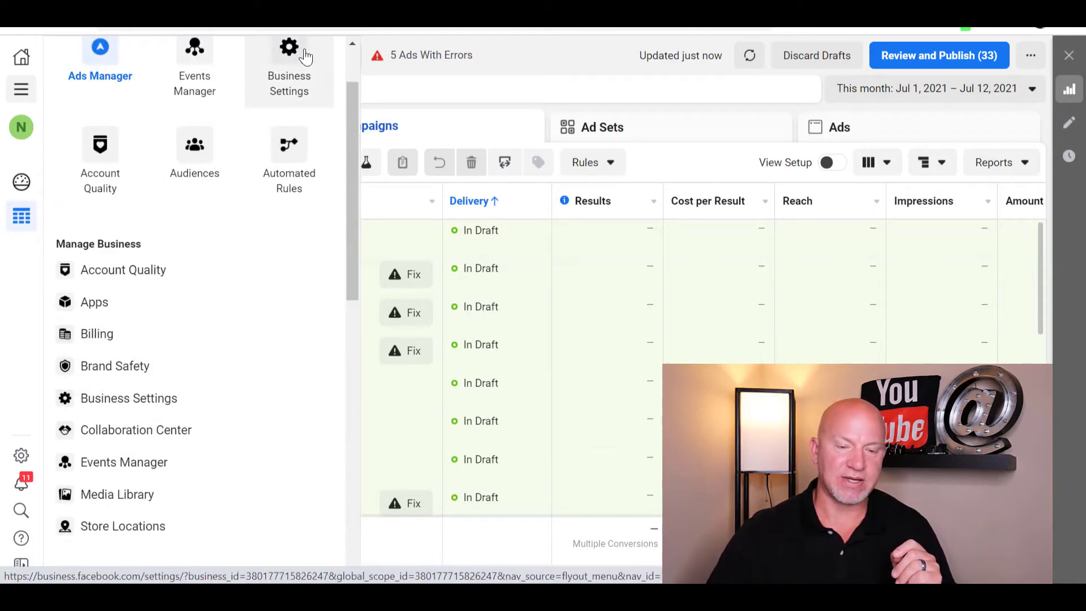
scroll(302, 326, up, 2)
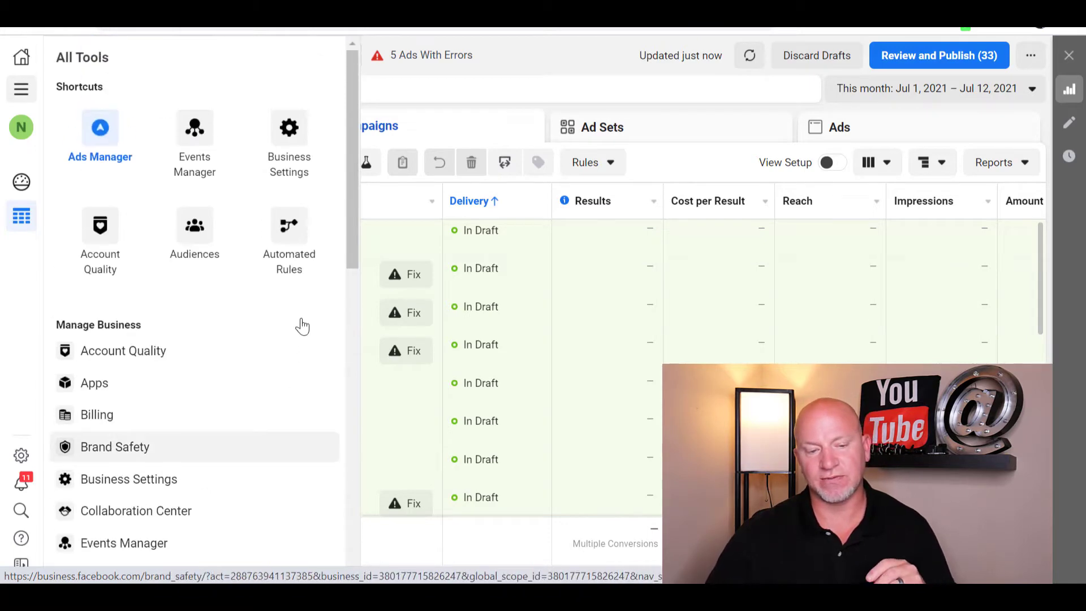
- Go to Events Manager and select the exprealty.com pixel data source
click(186, 136)
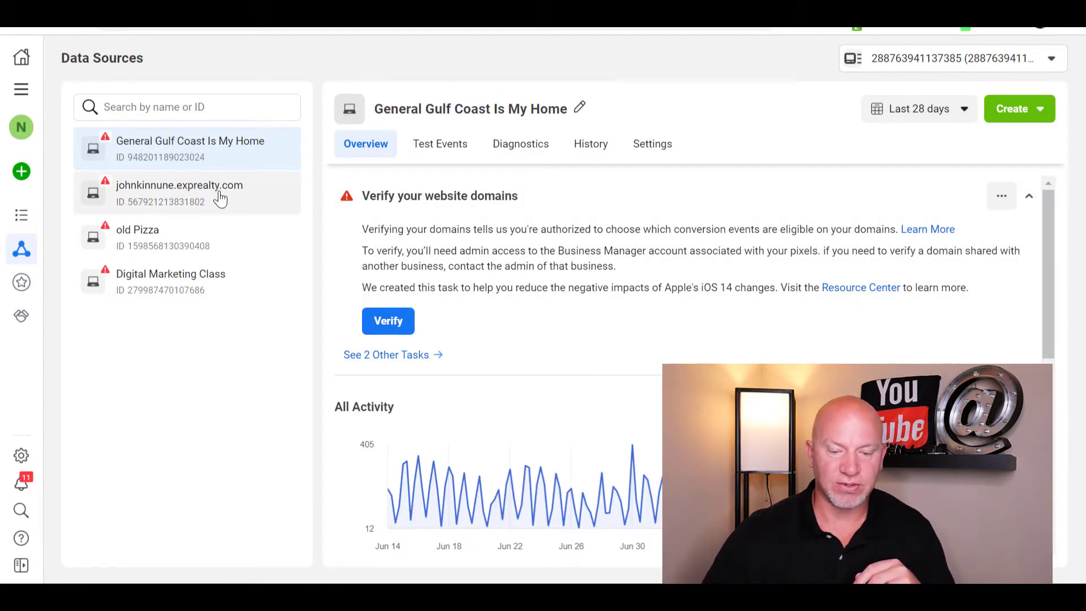
click(220, 189)
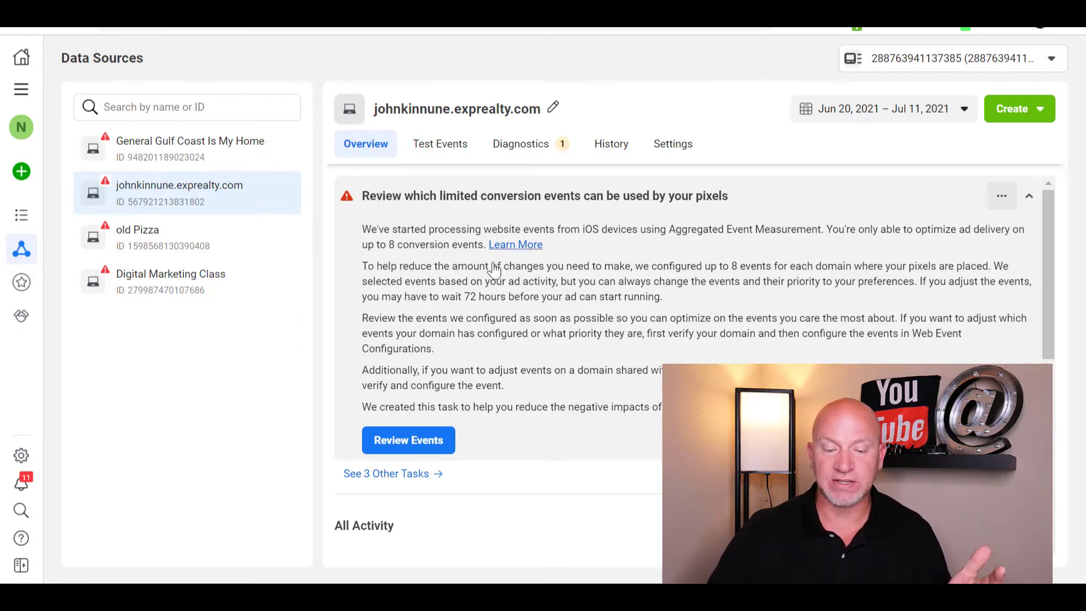
scroll(527, 373, down, 3)
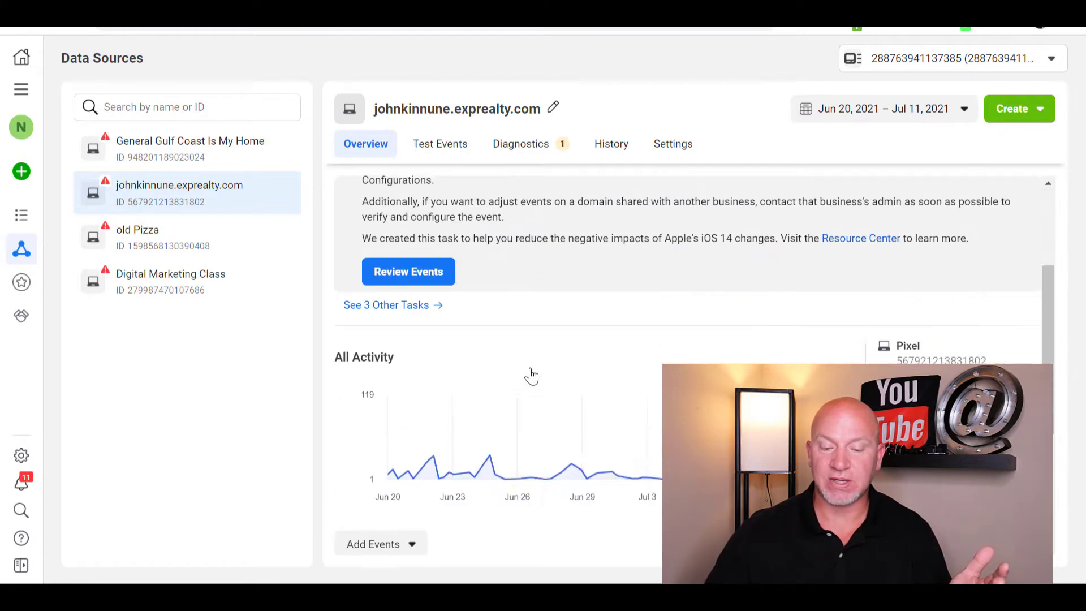
scroll(634, 413, down, 3)
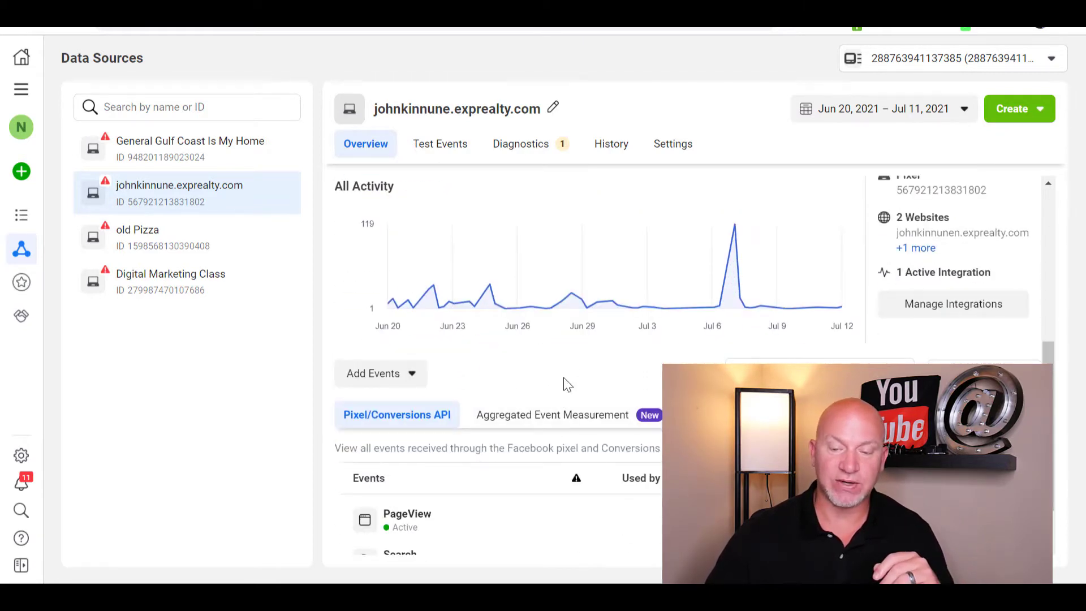
scroll(748, 318, up, 2)
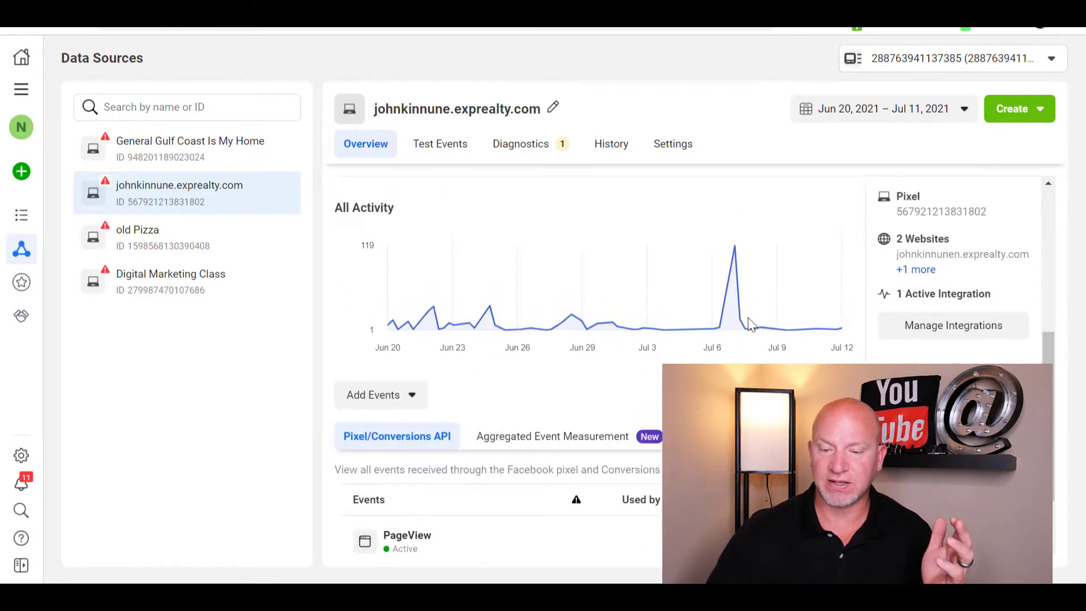
- Review the pixel's create options and the tools list, then bring up Add Events
click(1031, 108)
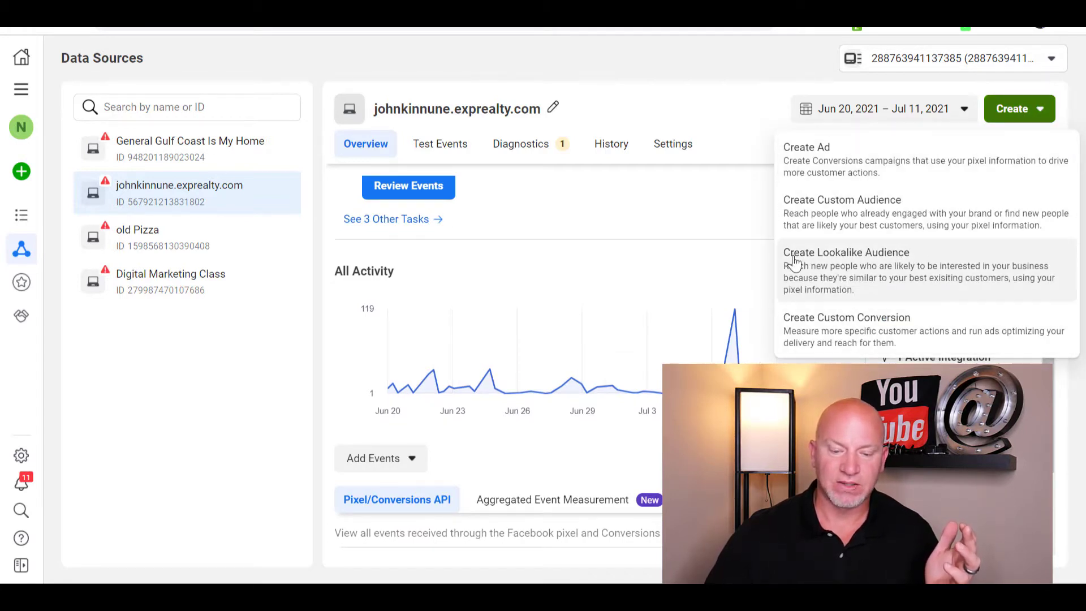
scroll(517, 317, down, 3)
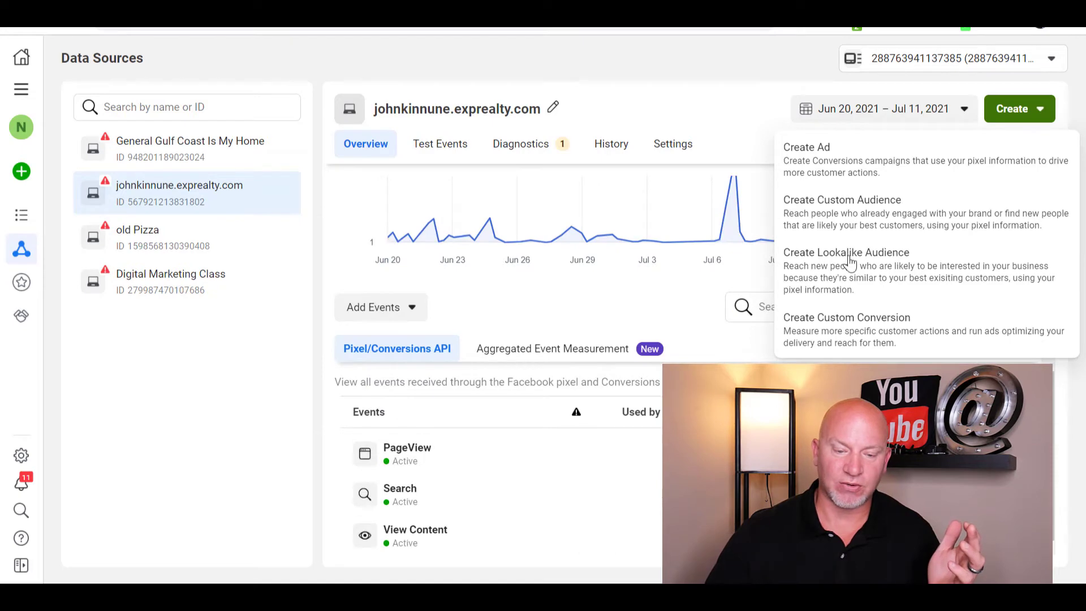
click(665, 296)
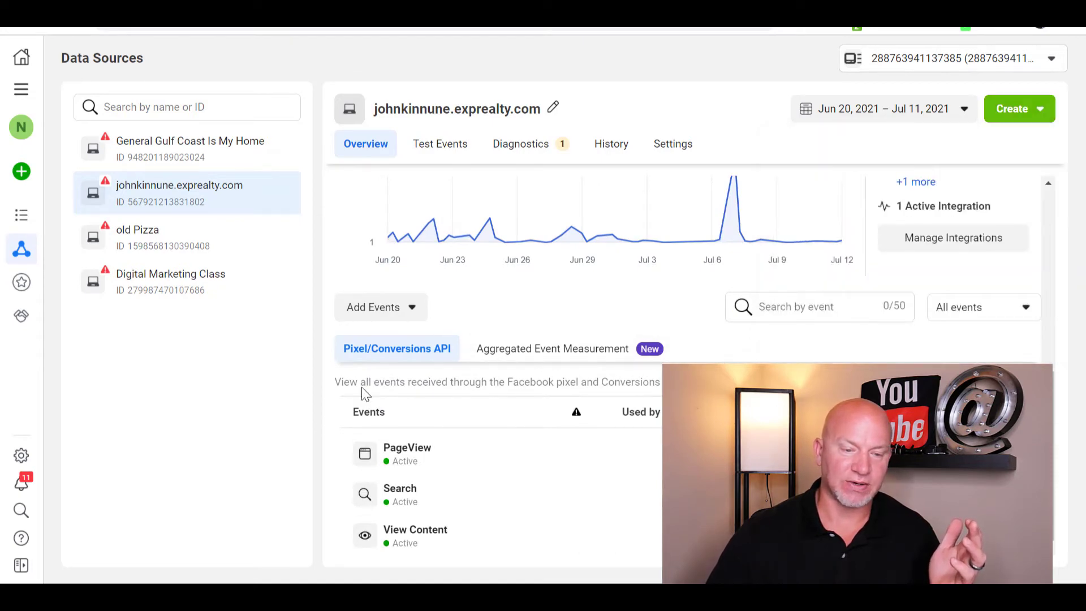
click(21, 89)
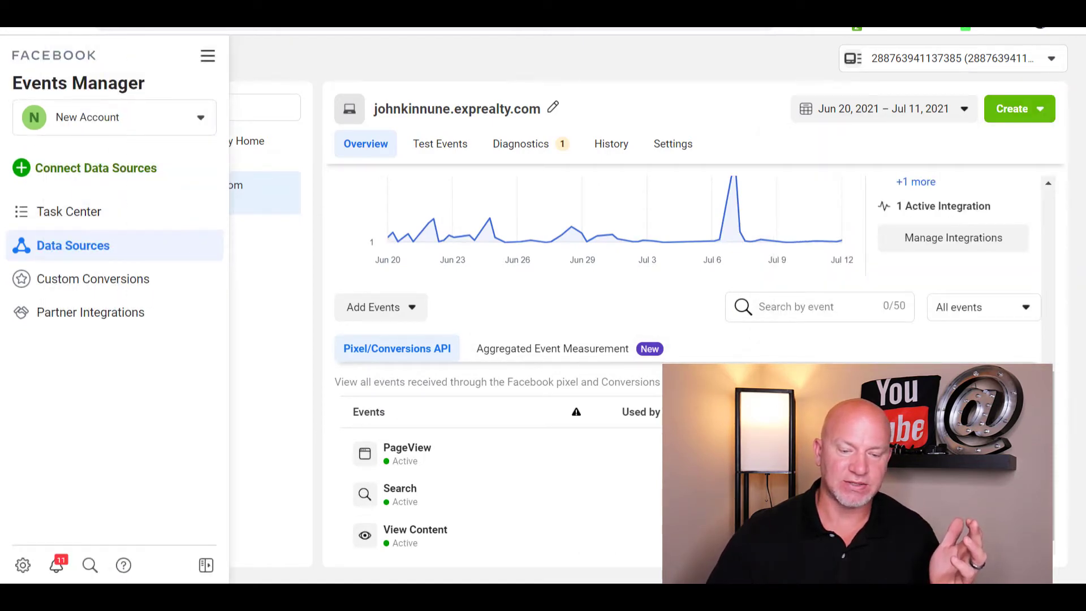
click(208, 56)
scroll(399, 413, down, 5)
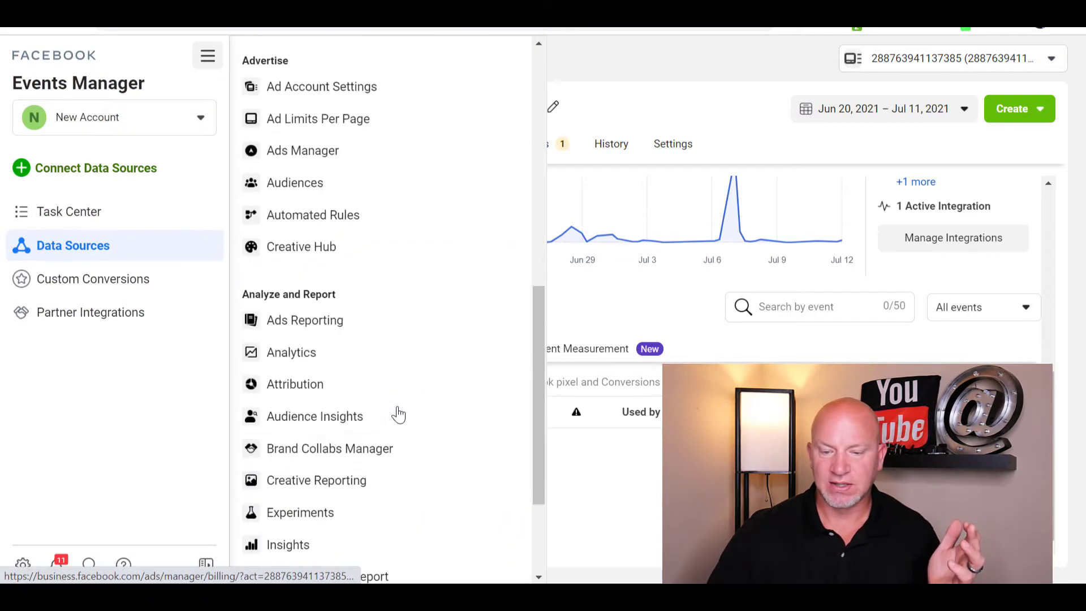
scroll(396, 439, up, 8)
click(734, 125)
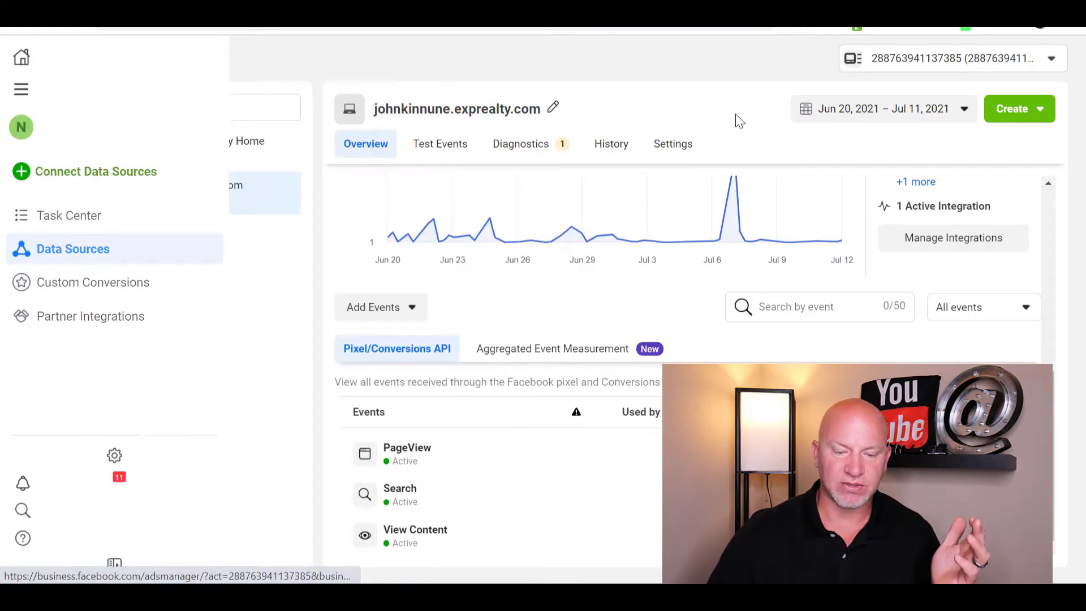
click(413, 310)
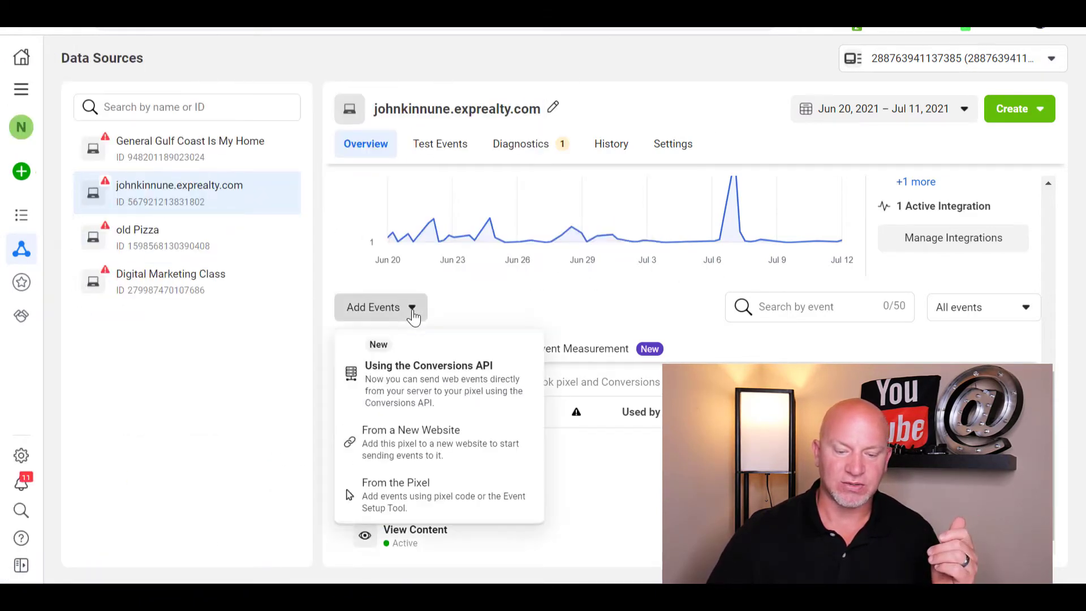
- Choose From a New Website with manual installation and copy the pixel base code
click(399, 446)
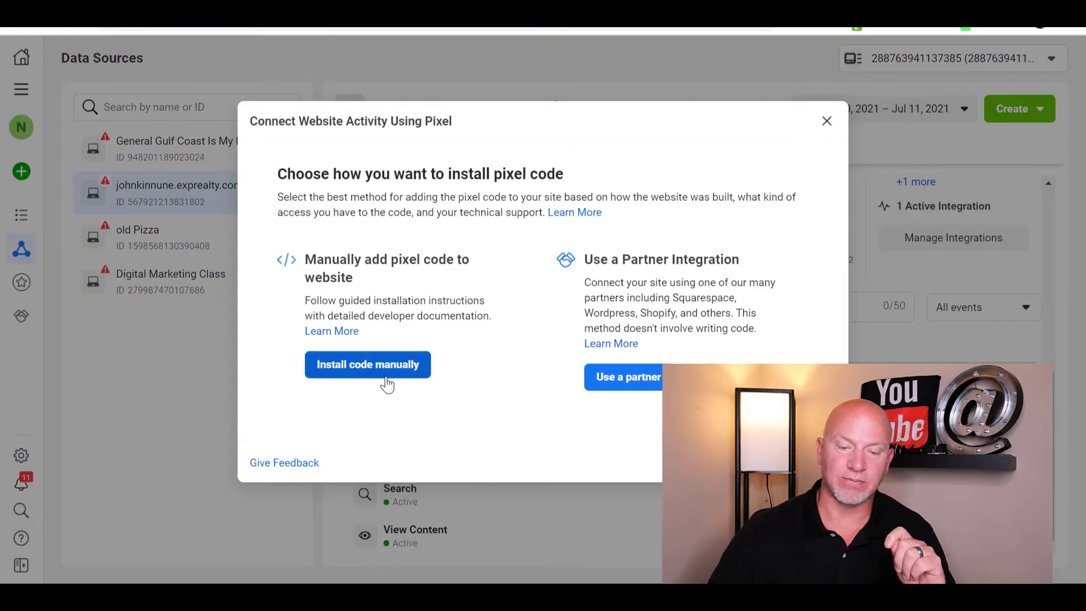
click(346, 373)
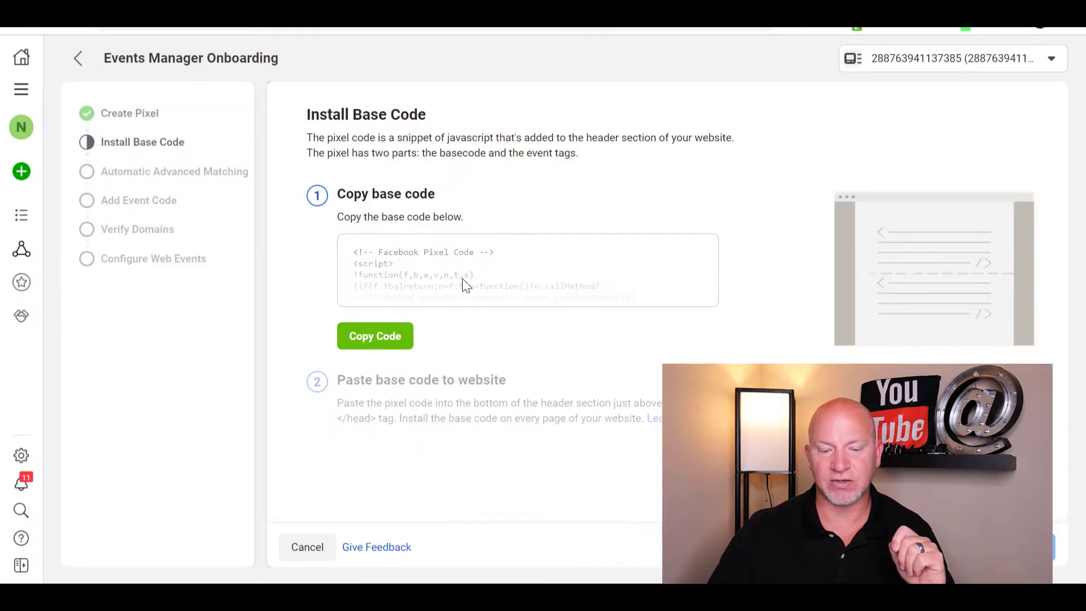
click(378, 345)
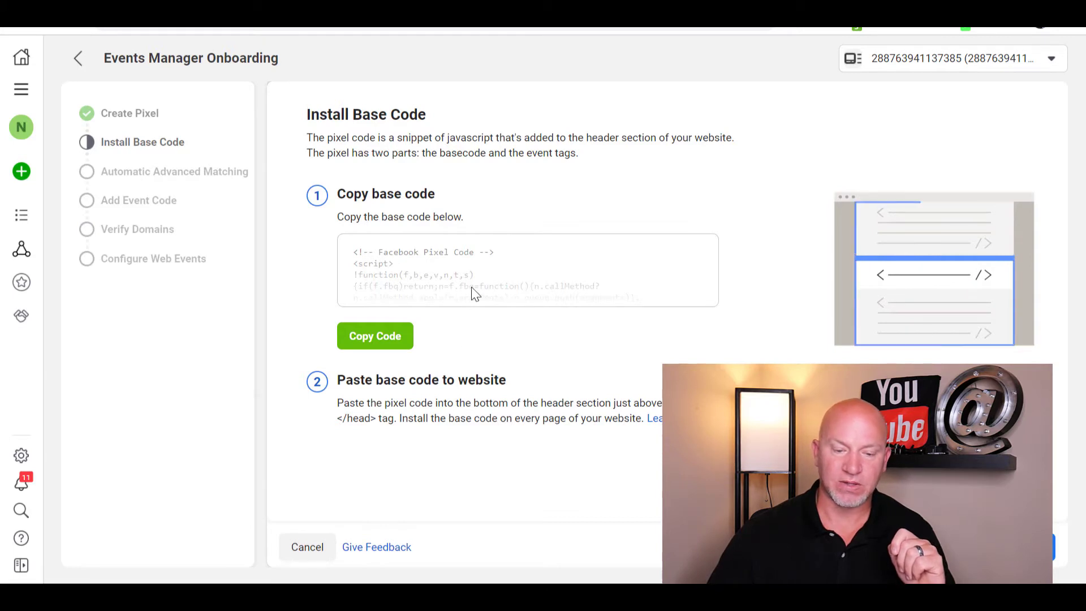
drag(645, 298, 324, 235)
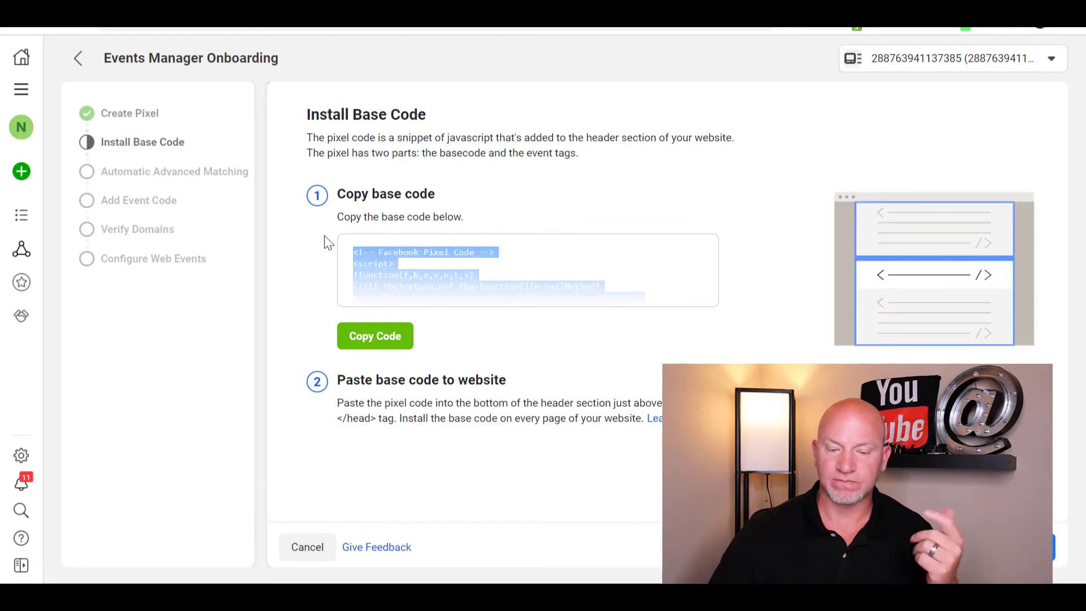
click(375, 342)
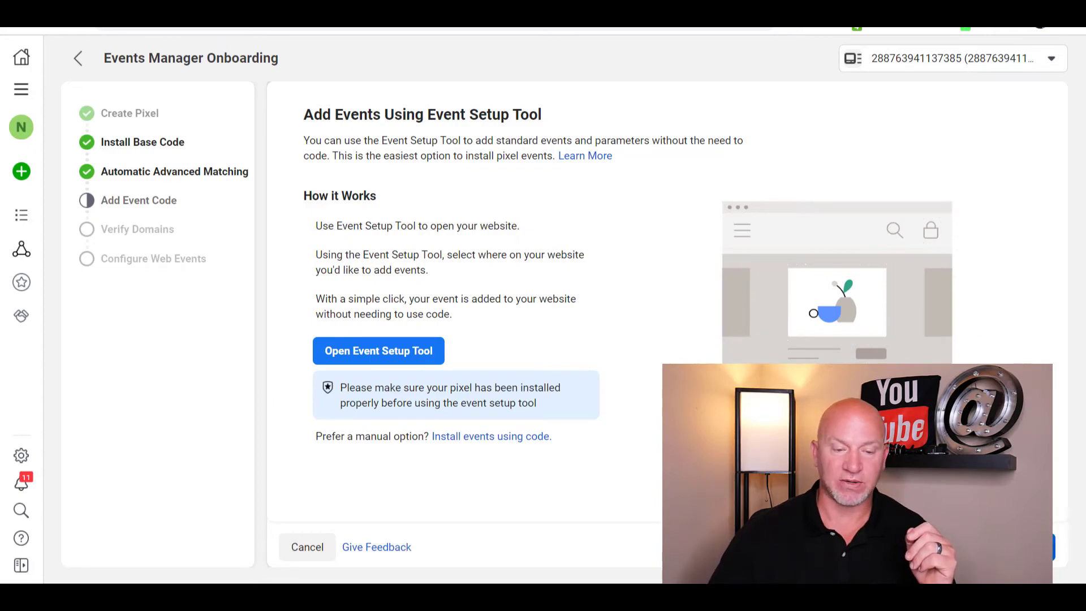
- Advance past domain verification to exit onboarding to the pixel's Data Sources overview
click(1035, 546)
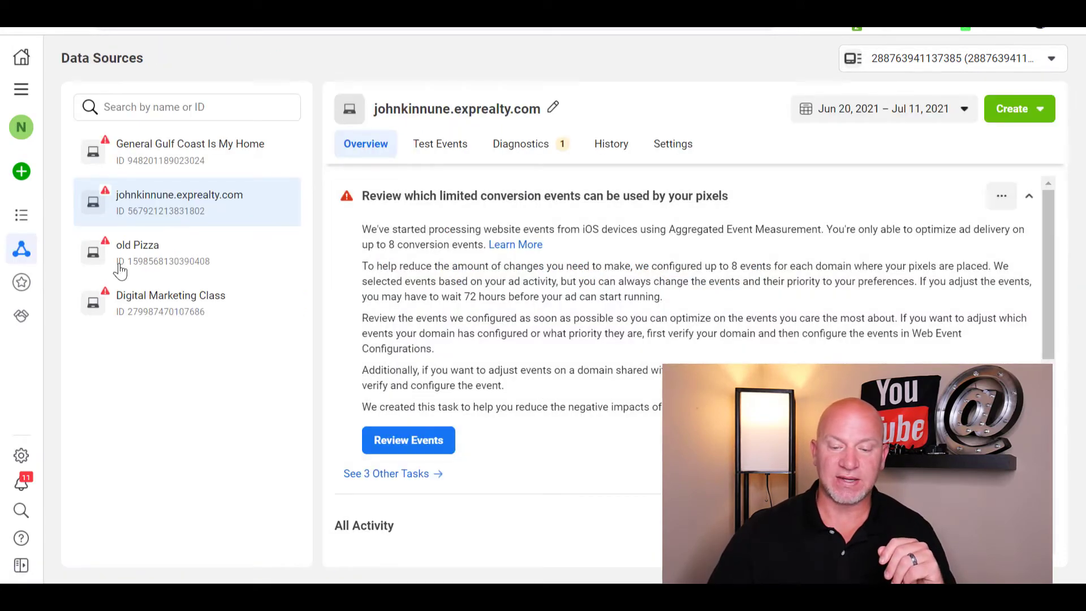
- Scroll through the pixel Overview to review its activity and active events
scroll(513, 511, down, 6)
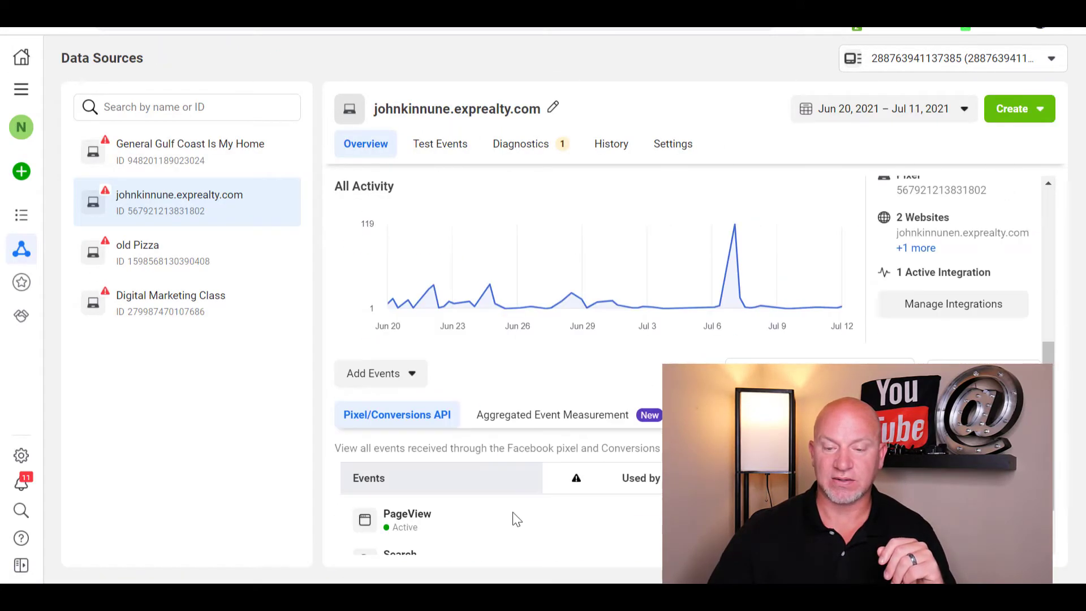
scroll(562, 497, down, 1)
scroll(562, 492, up, 10)
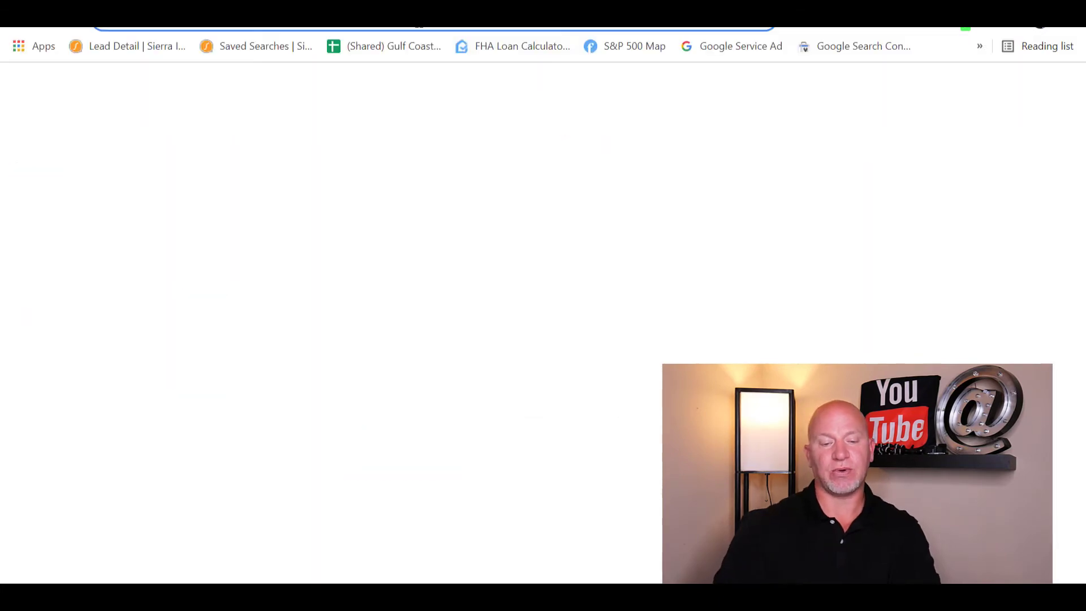
- Load the realtor's eXp Realty homepage from the address bar suggestion
text(home)
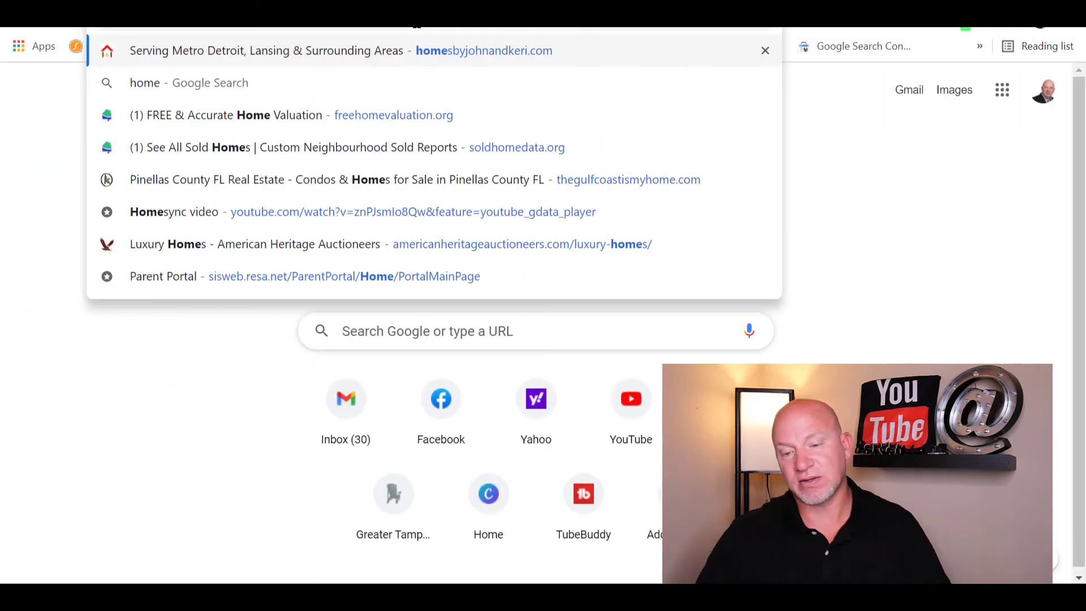
key(Return)
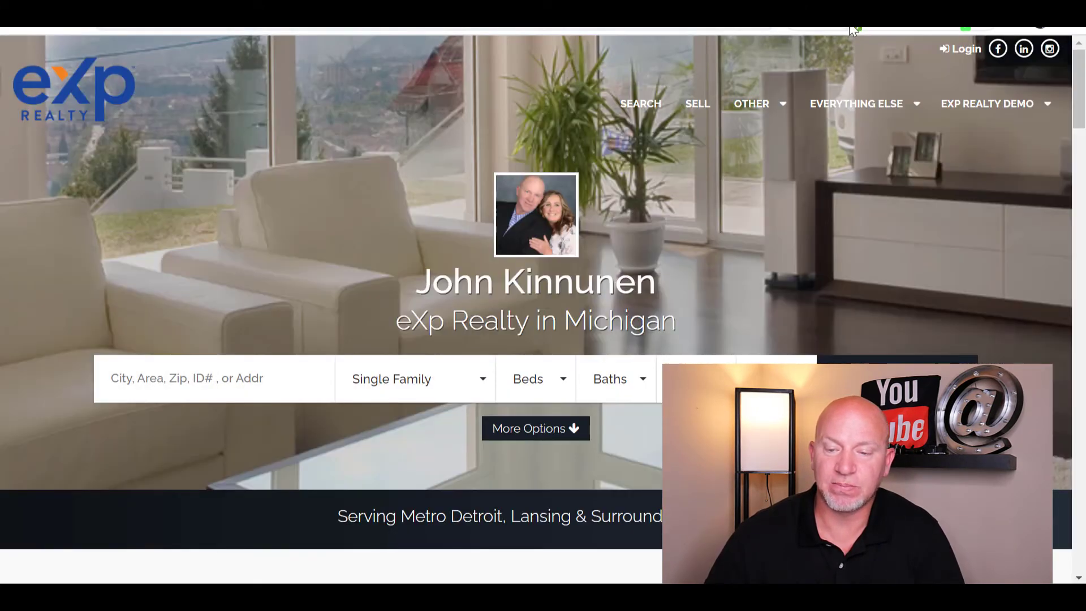
- Check Facebook Pixel Helper, showing 3 pixels on the site each firing PageView
click(854, 28)
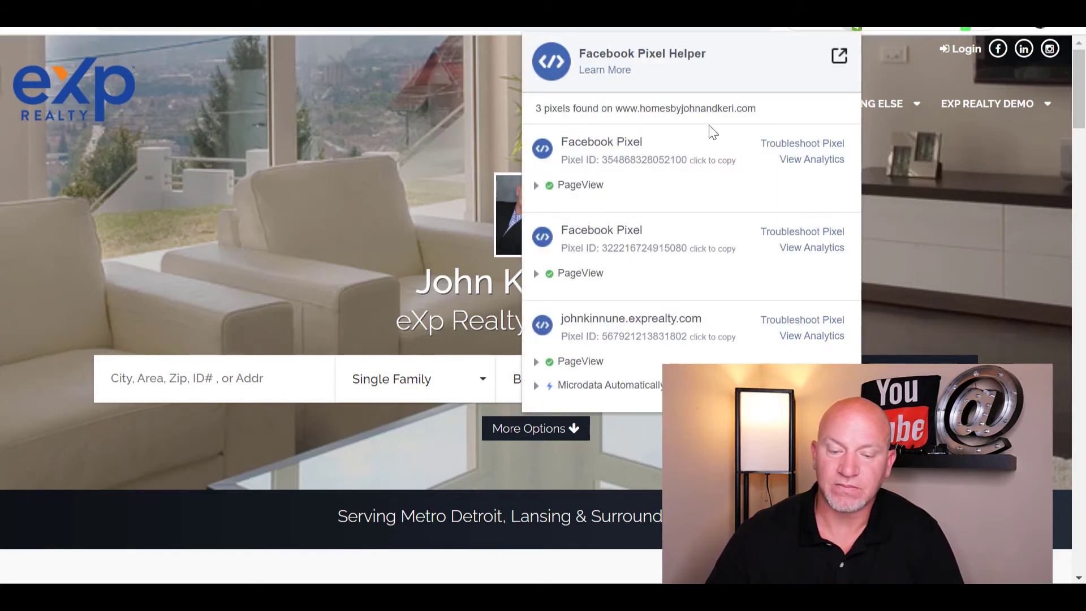
click(725, 31)
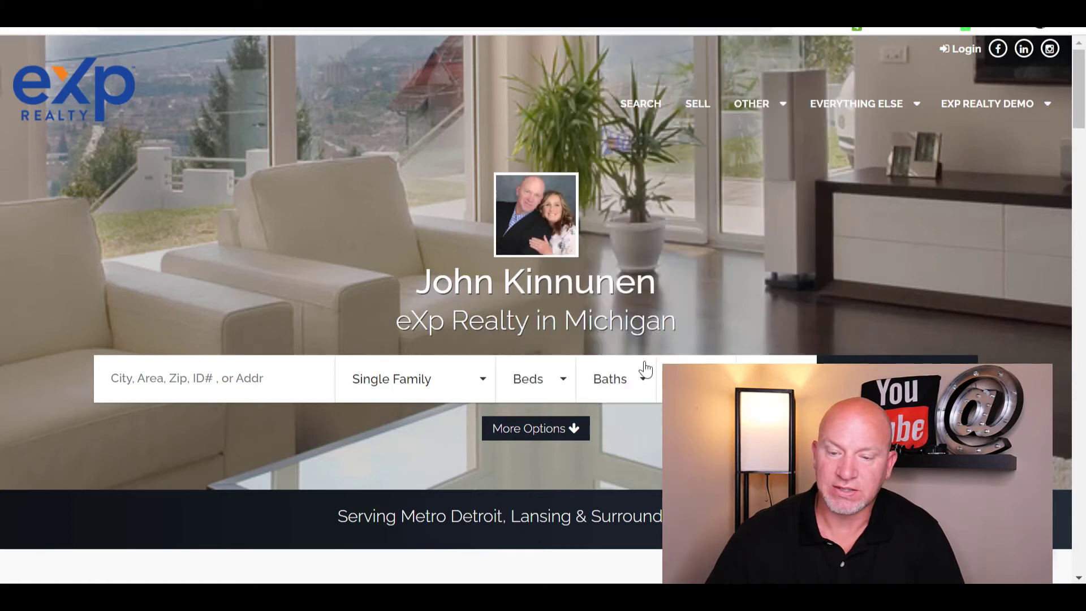
click(852, 27)
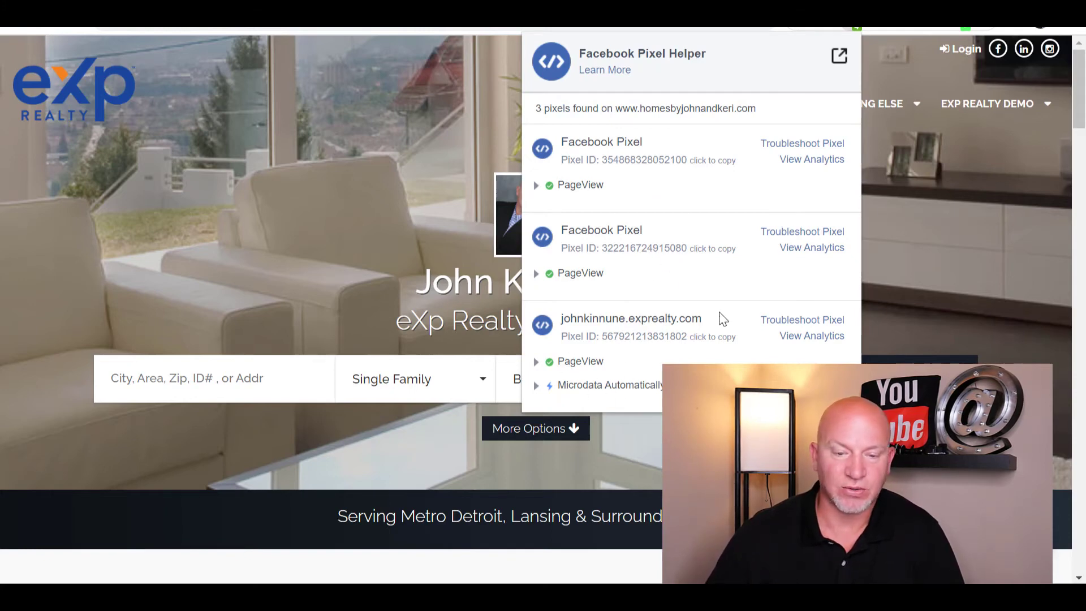
key(Escape)
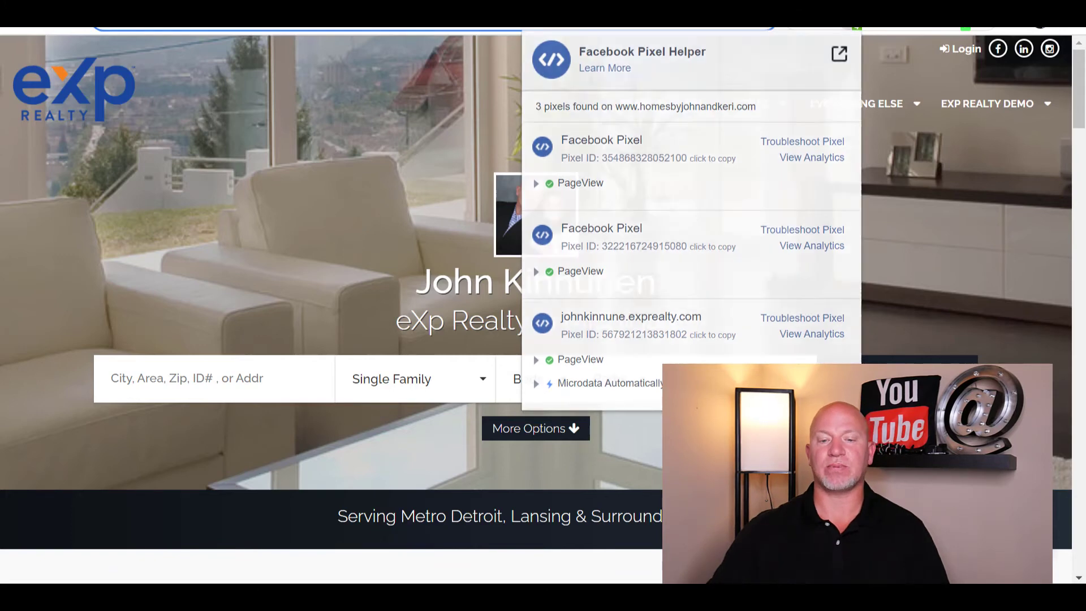